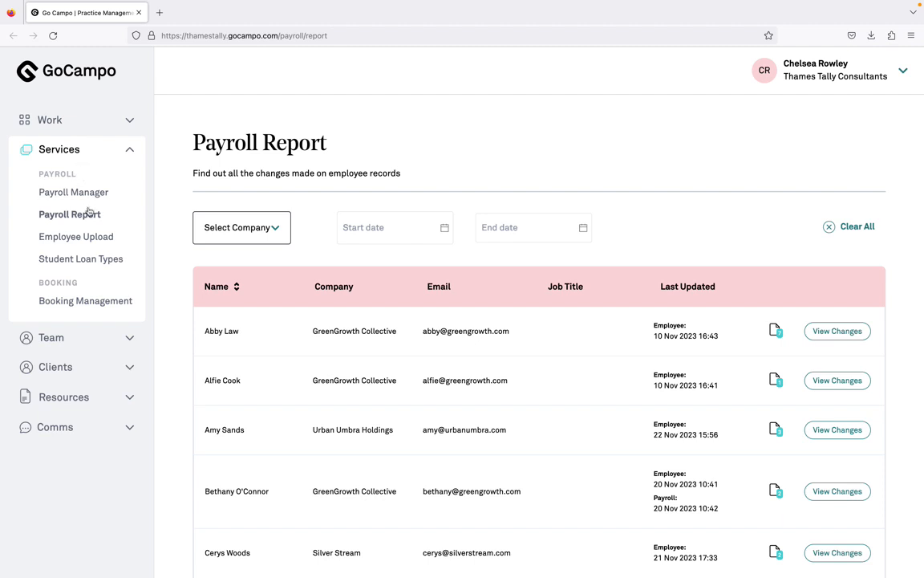
- Filter the payroll report to Urban Umbra Holdings for the period 2023-11-01 to 2023-11-22
click(94, 214)
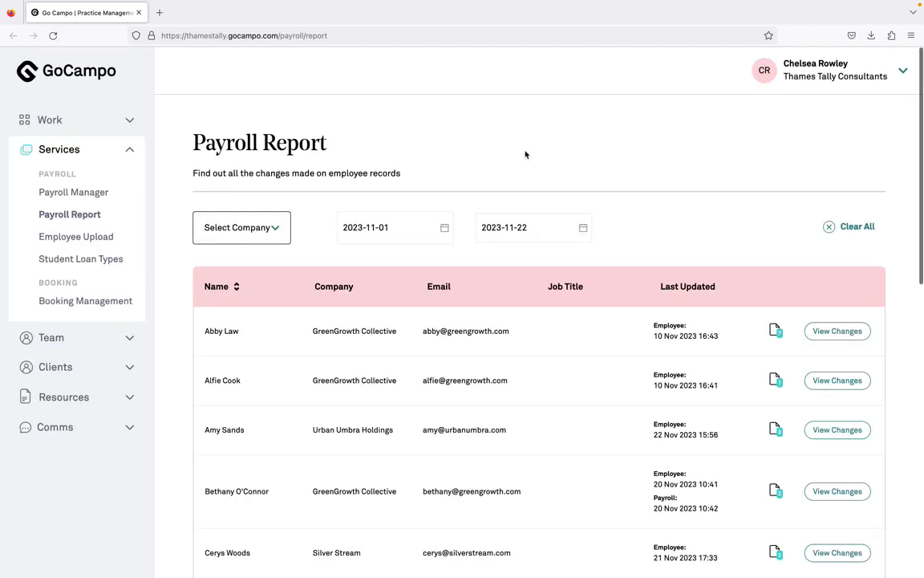
mouse_move(882, 5)
click(235, 230)
text(urban)
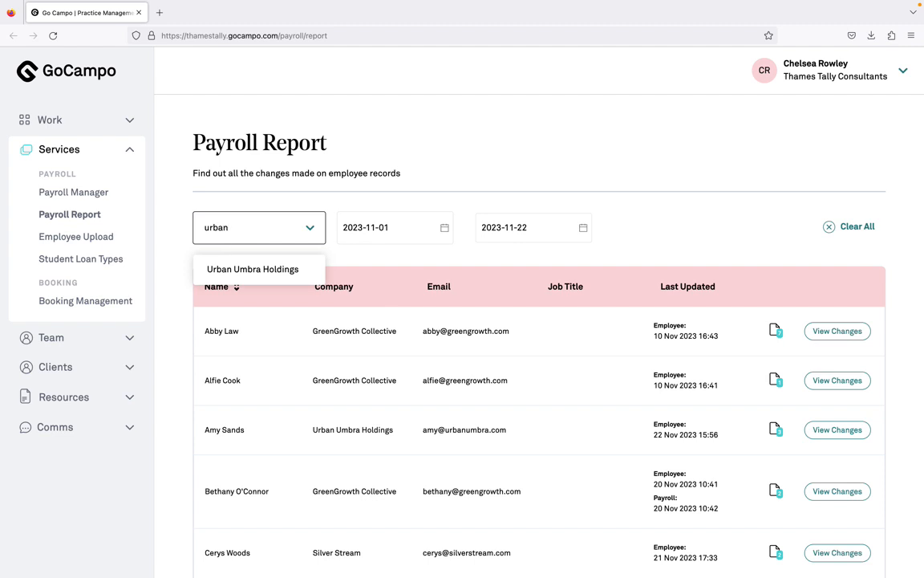
click(214, 269)
click(635, 161)
- Review the first listed employee's Employee History and Payroll Changes History, and close the history window
scroll(634, 161, down, 3)
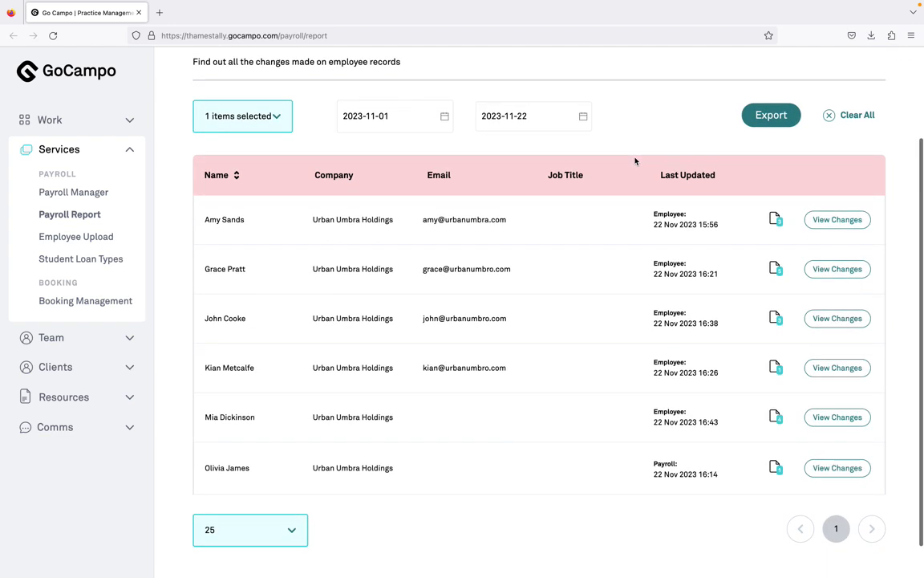
click(838, 224)
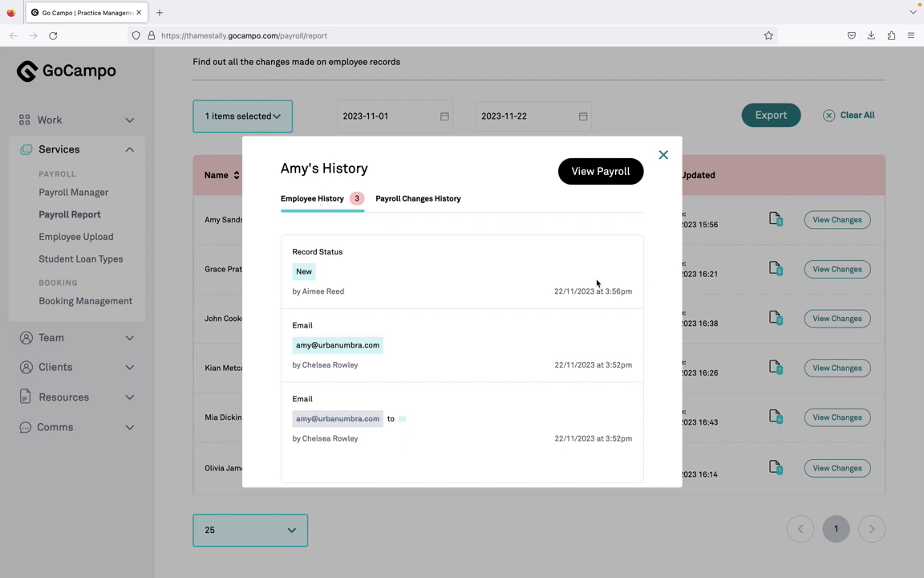
scroll(585, 377, down, 1)
scroll(584, 377, up, 1)
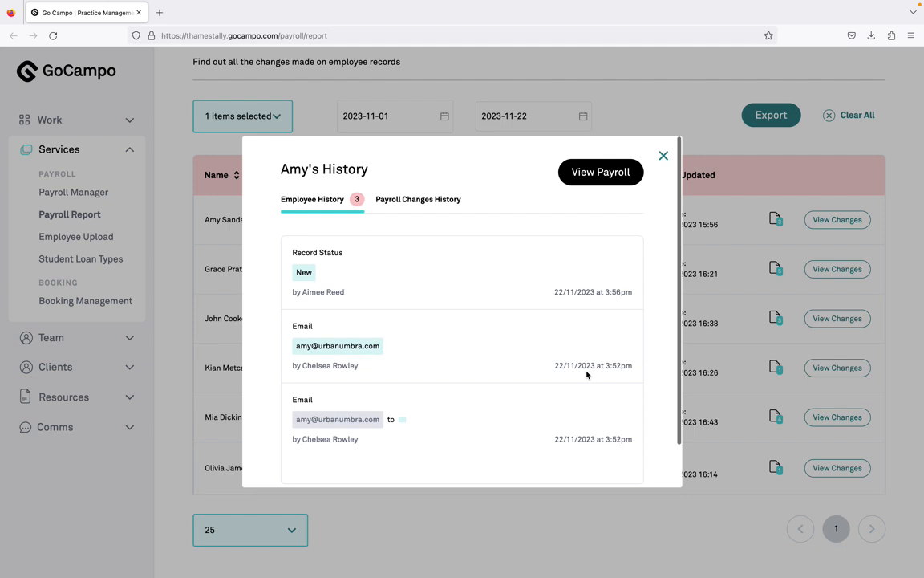
click(414, 203)
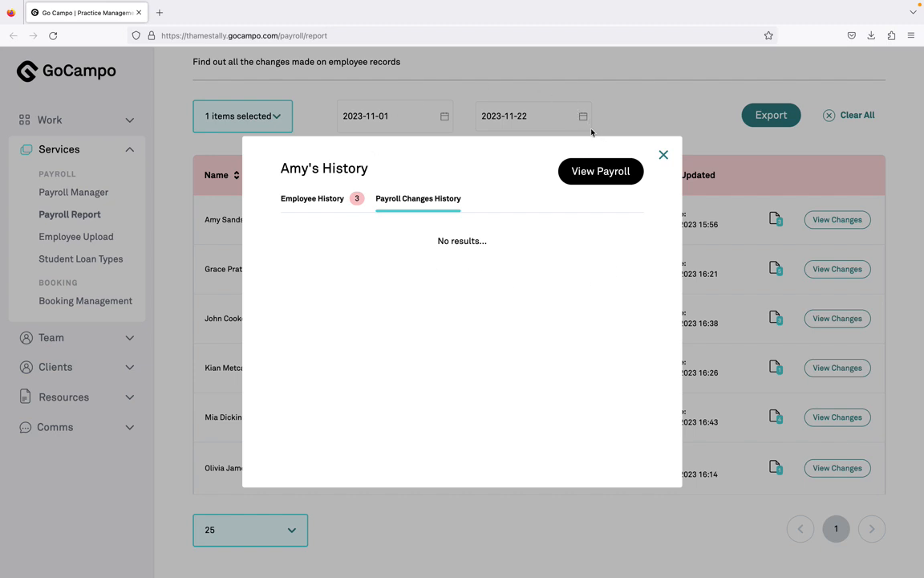
click(663, 155)
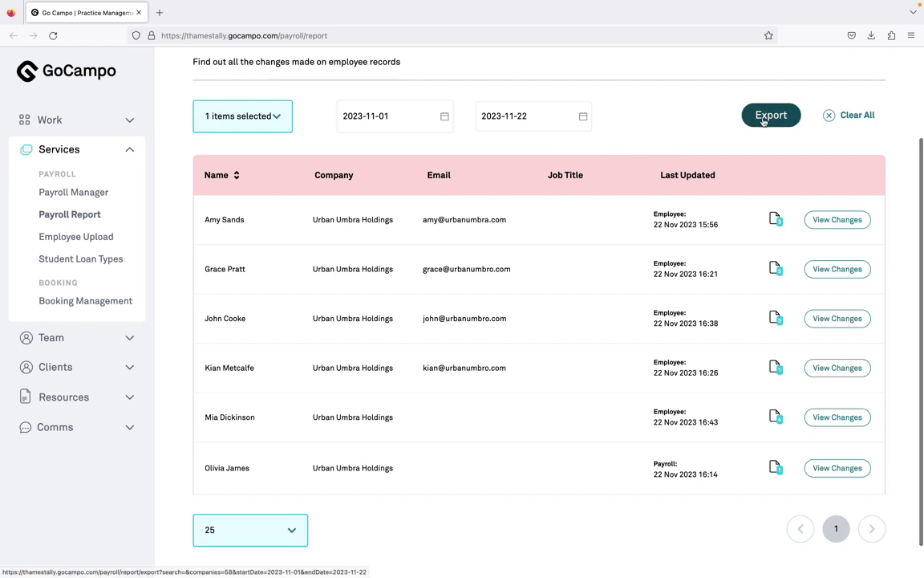
- Open Urban Umbra Holdings' payroll in Payroll Manager from the first listed employee's change history
click(835, 219)
click(623, 176)
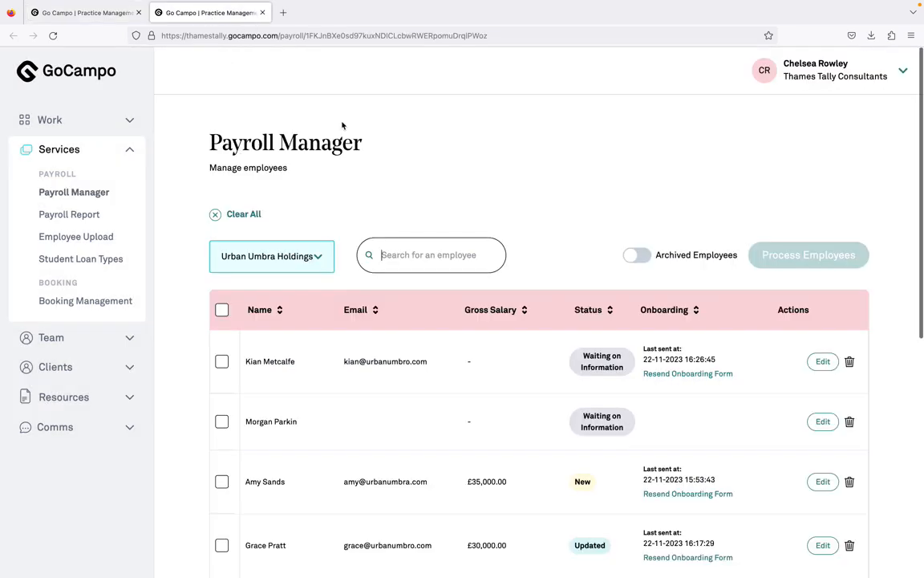
scroll(489, 310, down, 2)
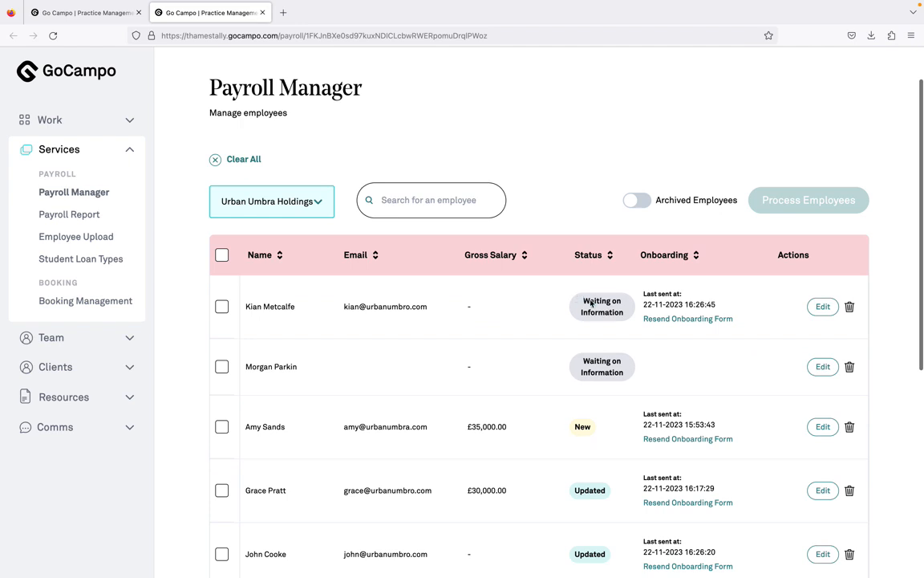
- Return to the payroll report and close the employee's open change history
click(85, 14)
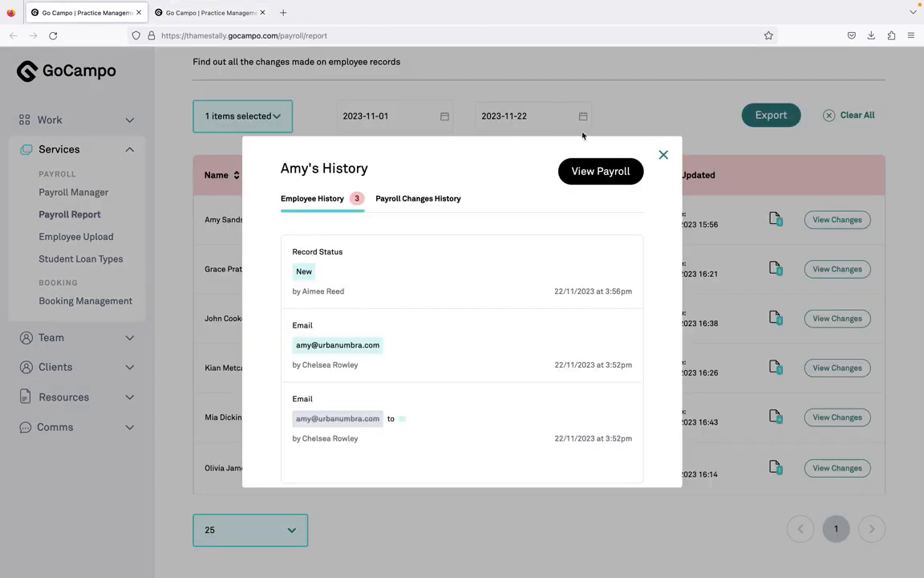
click(663, 154)
scroll(473, 148, up, 3)
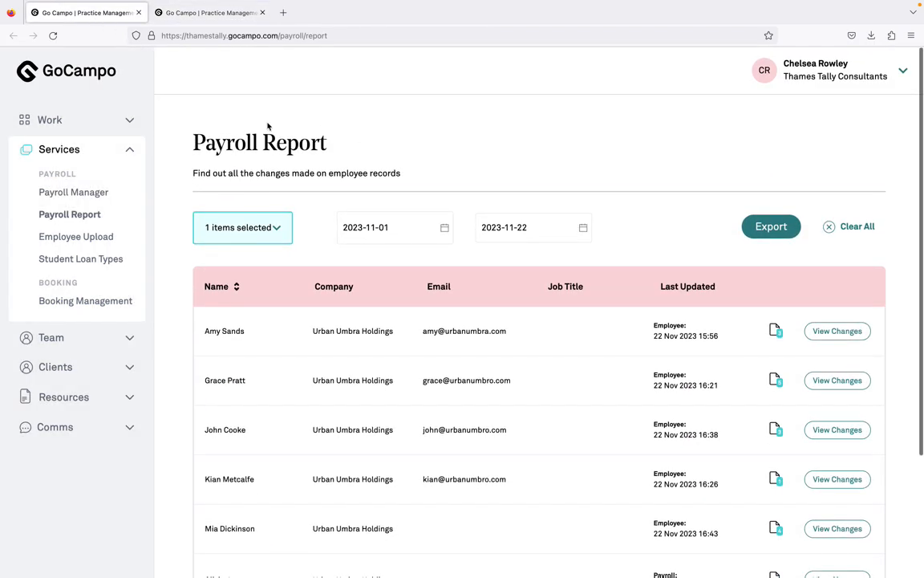
- Review the status of each Urban Umbra Holdings employee in Payroll Manager
click(207, 22)
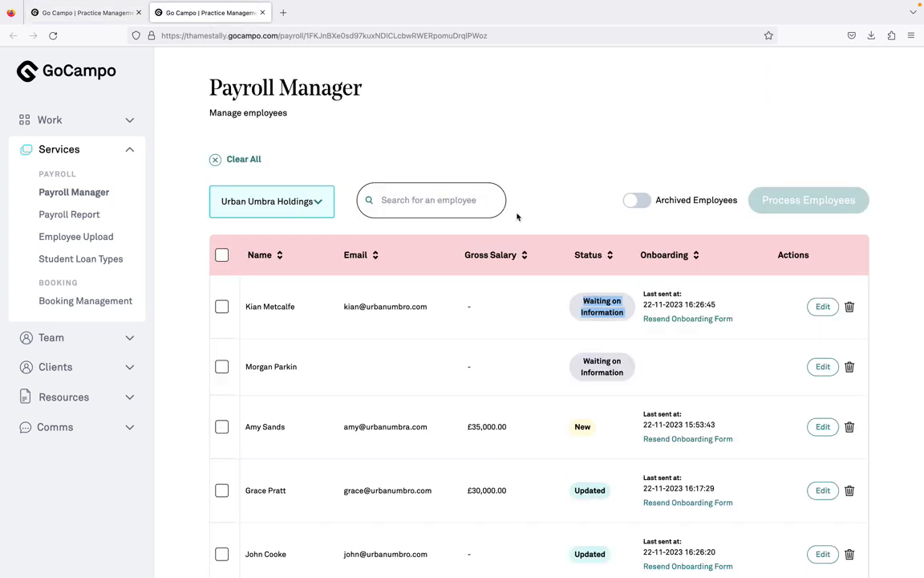
scroll(597, 371, down, 4)
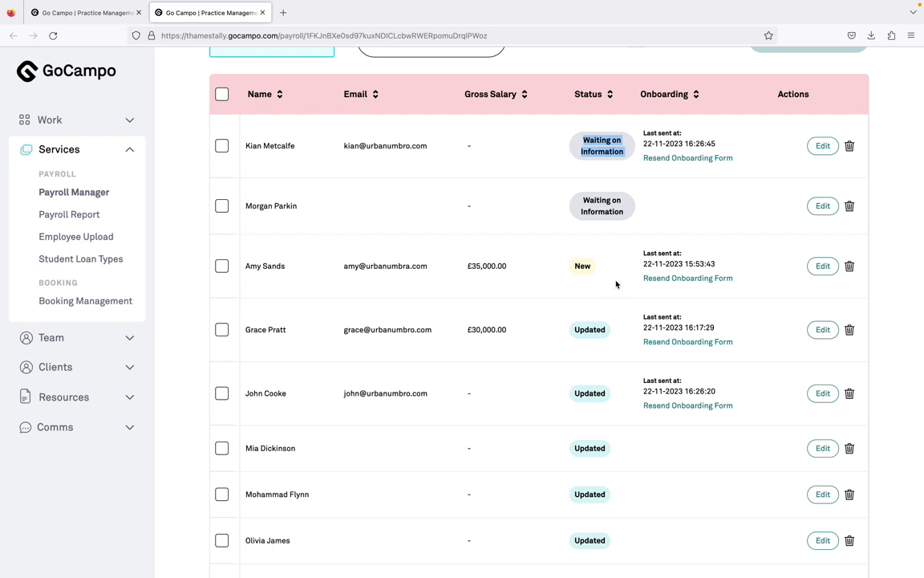
scroll(617, 284, up, 5)
- Export the filtered payroll report as a spreadsheet and dismiss the list of downloads
click(93, 42)
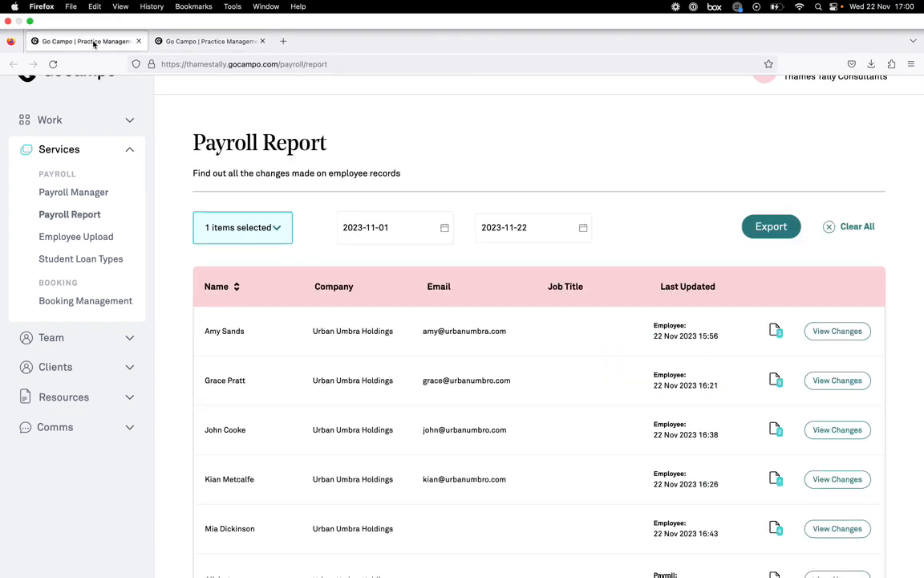
click(763, 228)
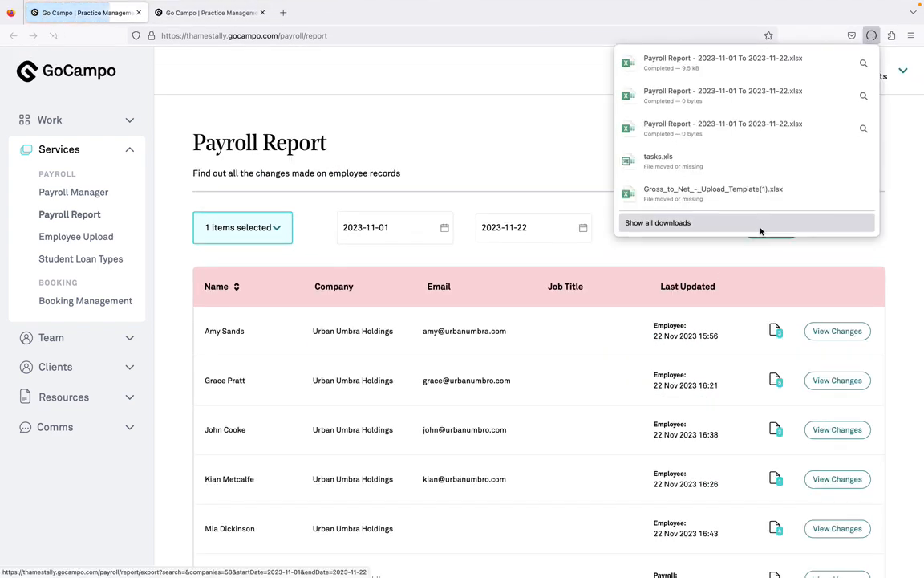
click(530, 90)
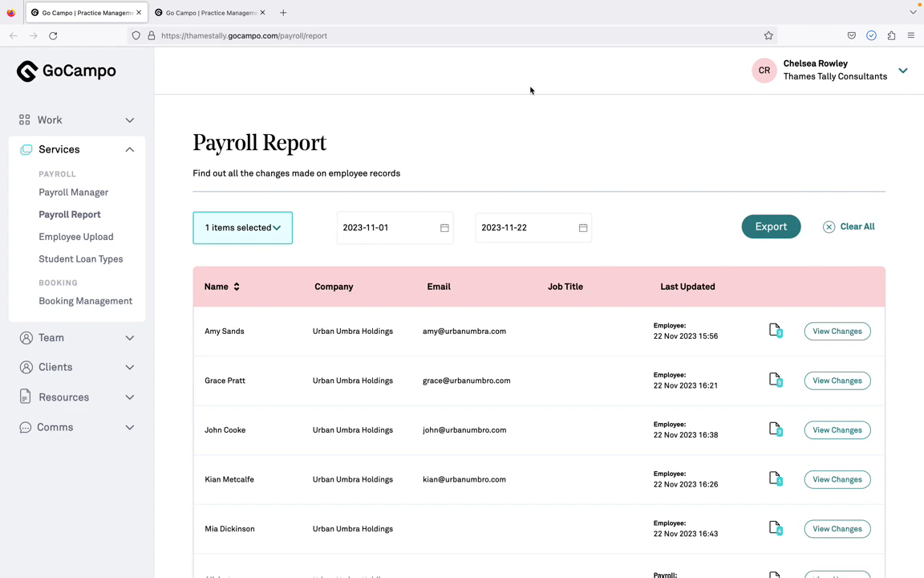
- Open the exported "Payroll Report - 2023-11-01 To 2023-11-22.xlsx" from the Downloads folder in Excel and show it full screen
click(228, 22)
key(ctrl+Left)
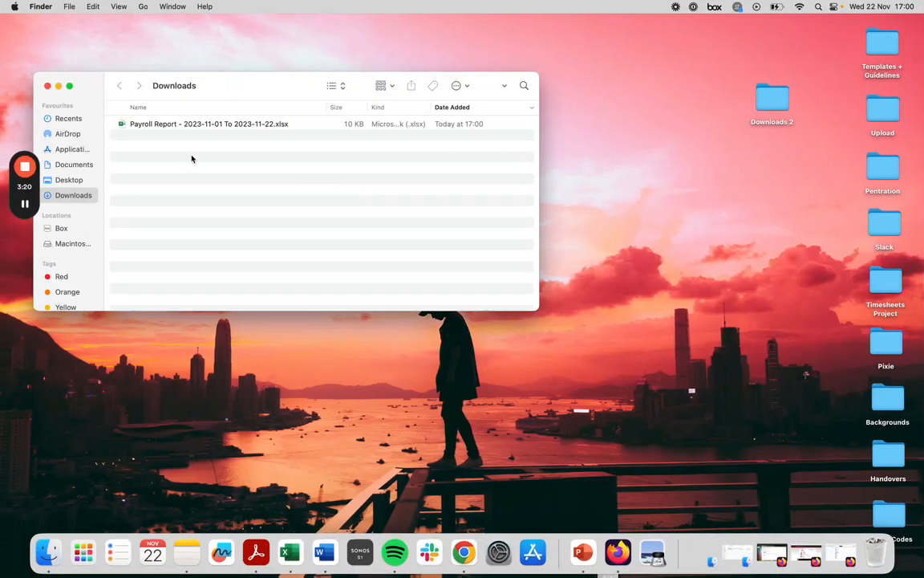
double_click(191, 125)
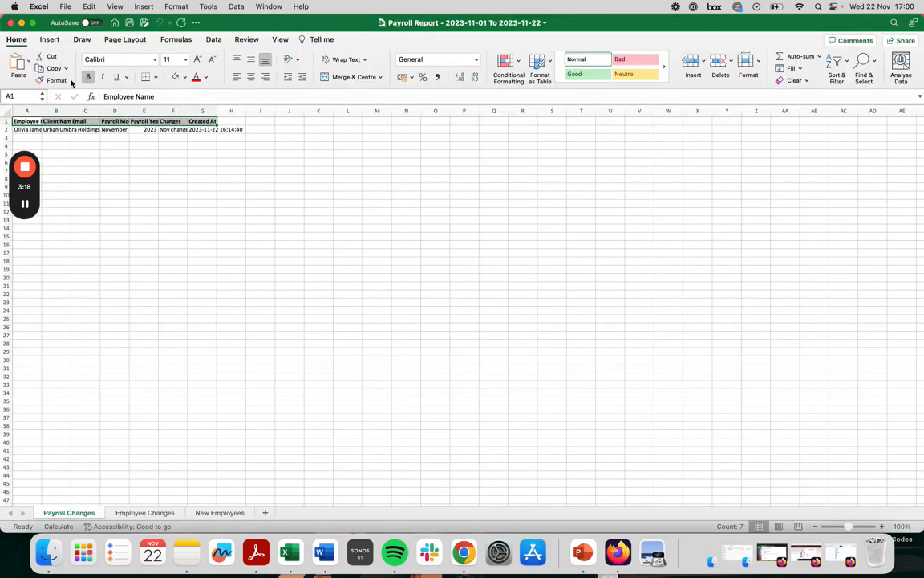
mouse_move(33, 26)
click(65, 44)
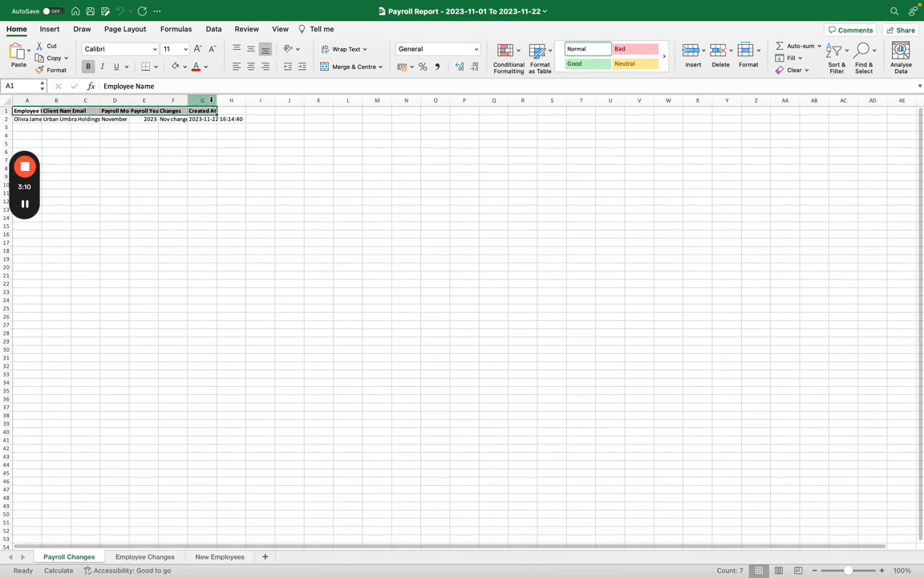
- Autofit the widths of columns A to G on the Payroll Changes sheet
drag(211, 100, 26, 100)
drag(216, 99, 217, 99)
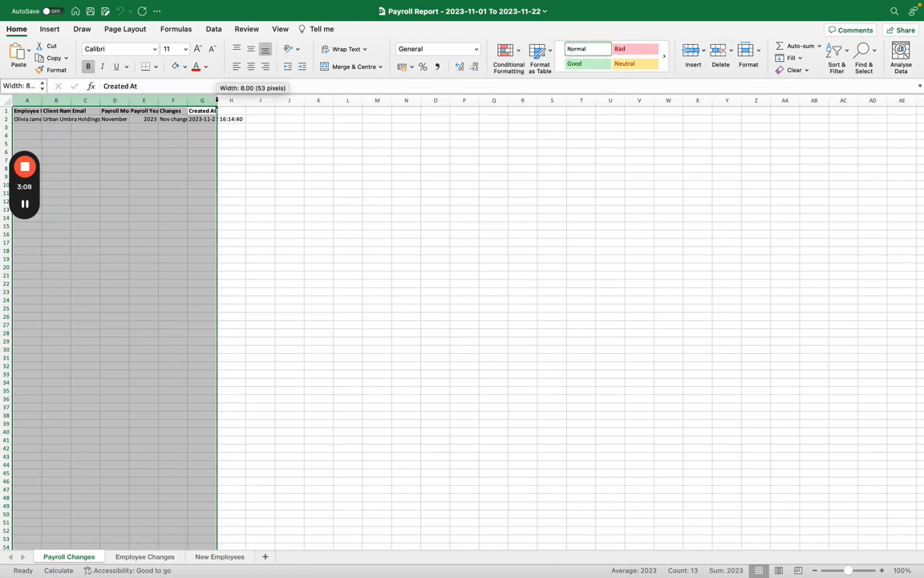
double_click(217, 99)
scroll(247, 156, right, 1)
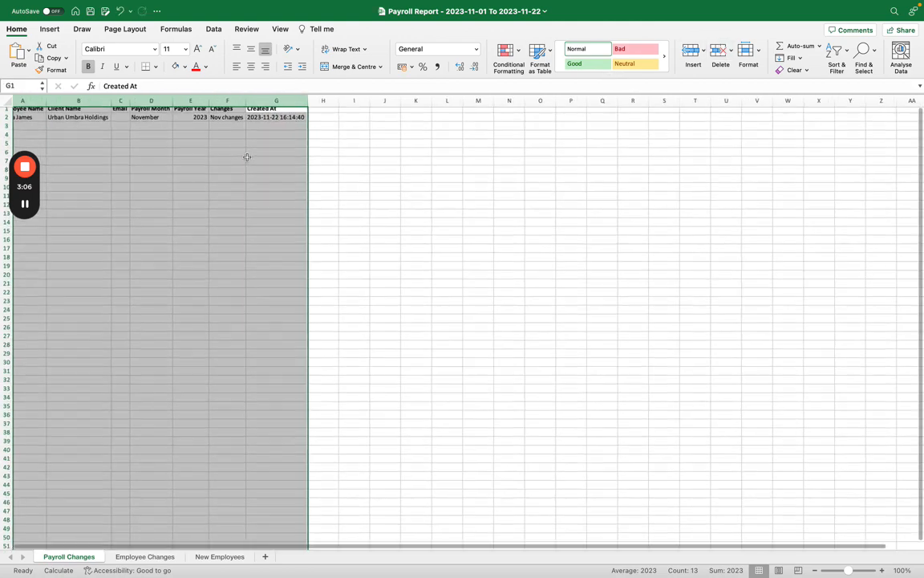
scroll(248, 157, up, 2)
scroll(247, 157, left, 2)
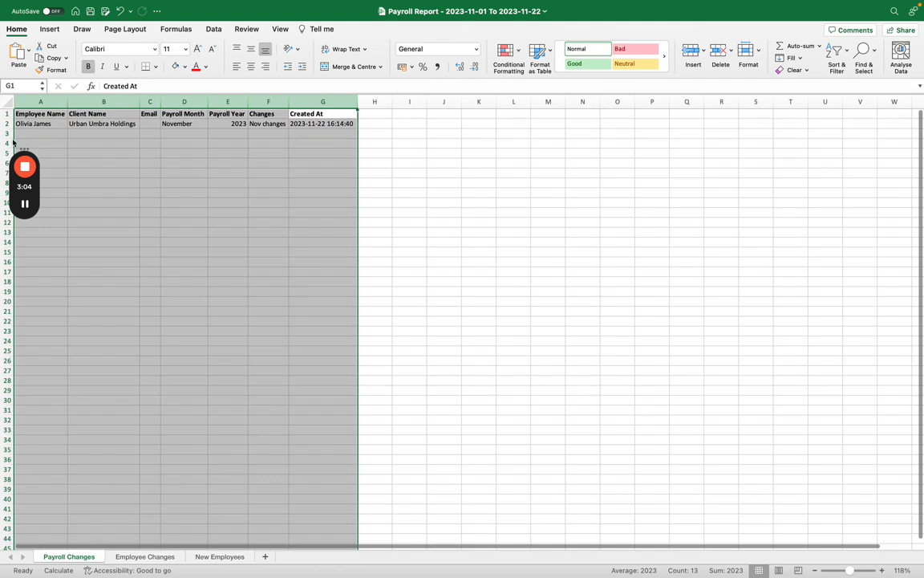
- Compare the November payroll change in row 2 with that employee's Payroll Changes History in GoCampo's Payroll Manager
click(6, 123)
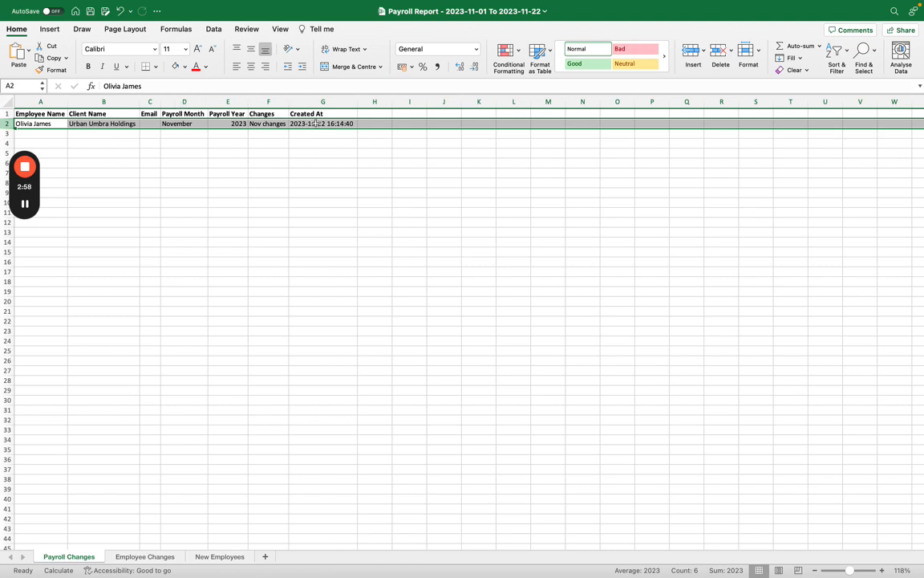
click(269, 122)
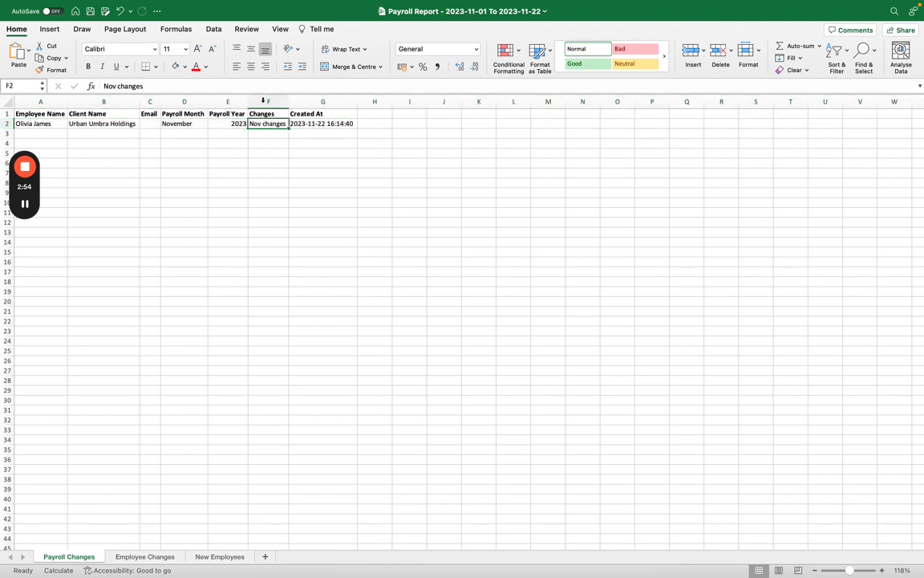
key(ctrl+Right)
scroll(514, 278, down, 5)
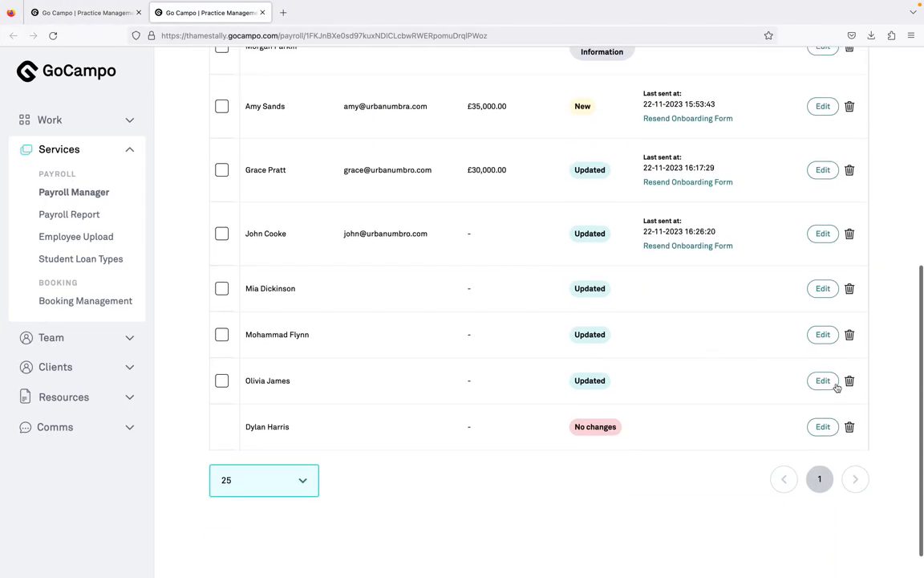
click(824, 380)
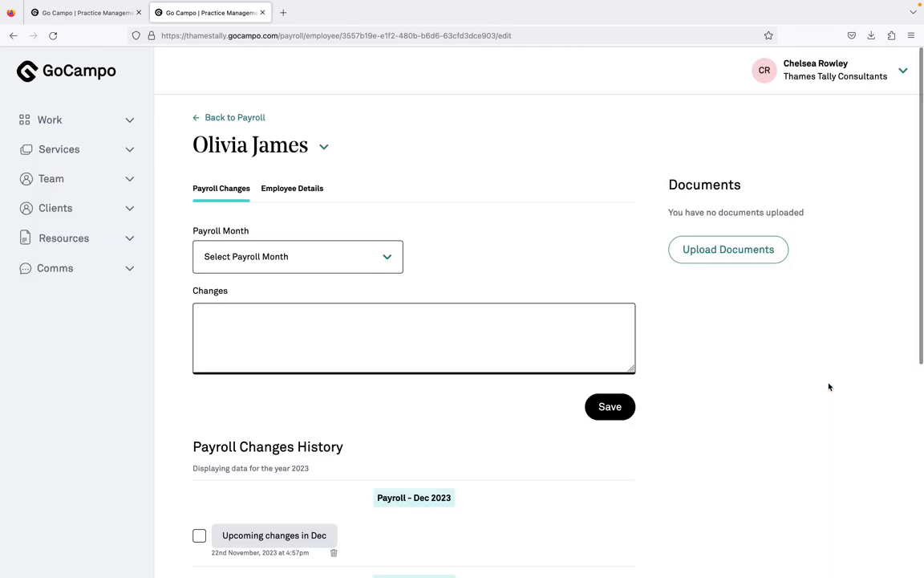
scroll(830, 387, down, 3)
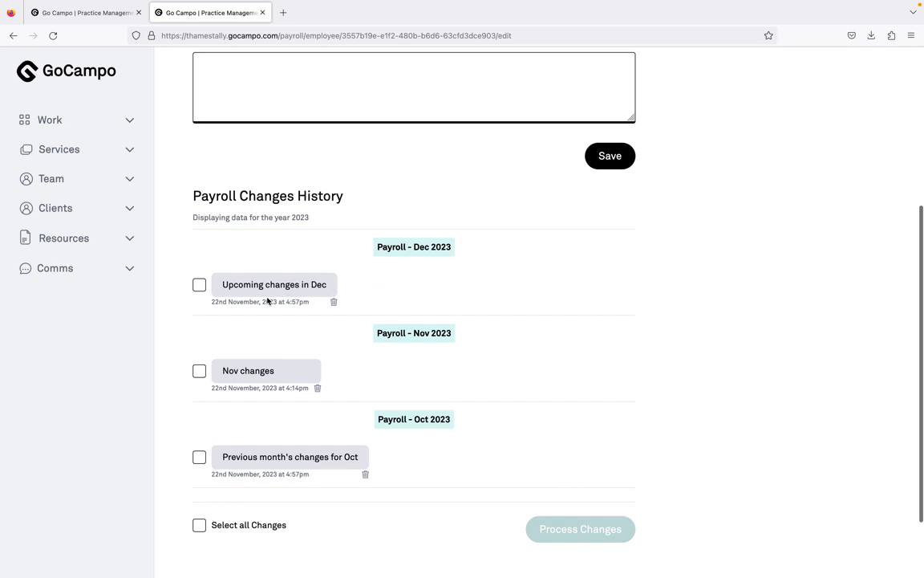
scroll(683, 396, up, 3)
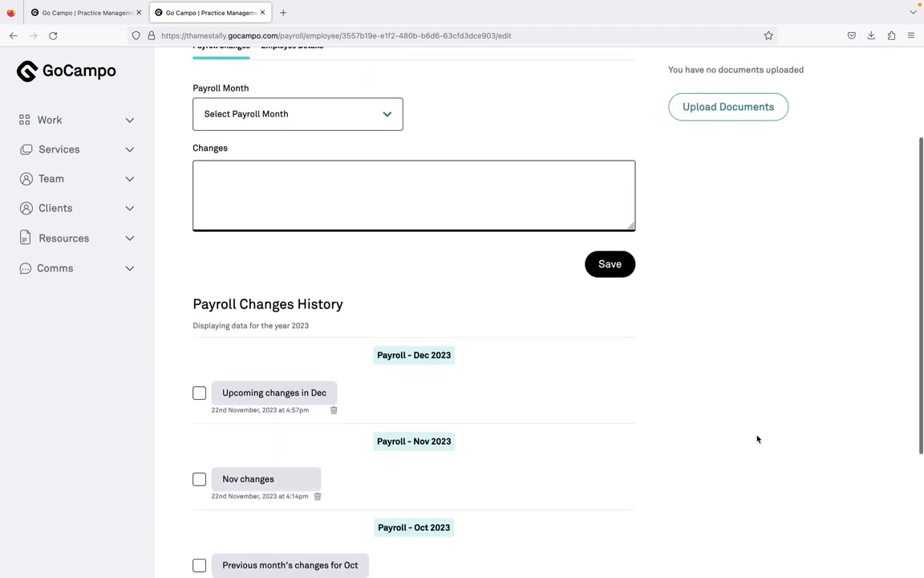
drag(354, 443, 536, 444)
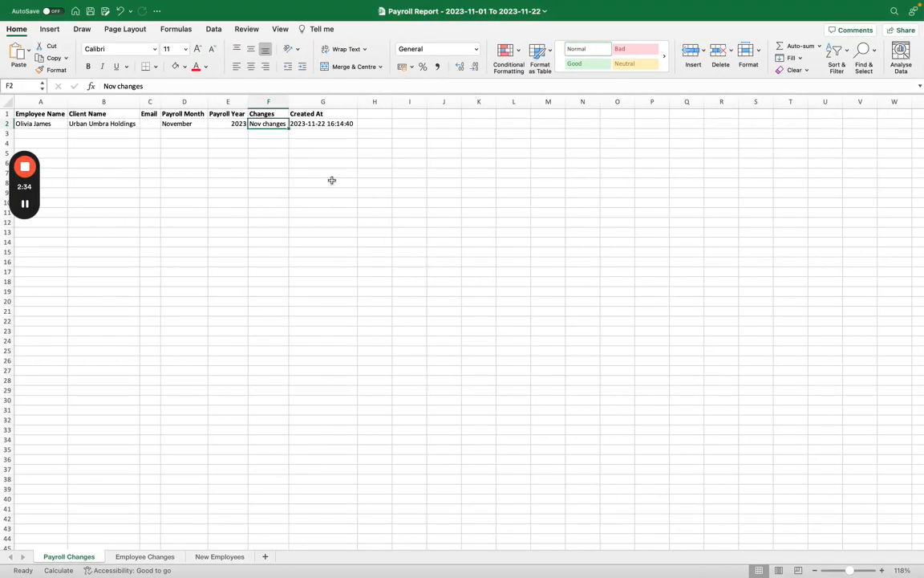
- Autofit the widths of columns A to G on the Employee Changes sheet
mouse_move(288, 3)
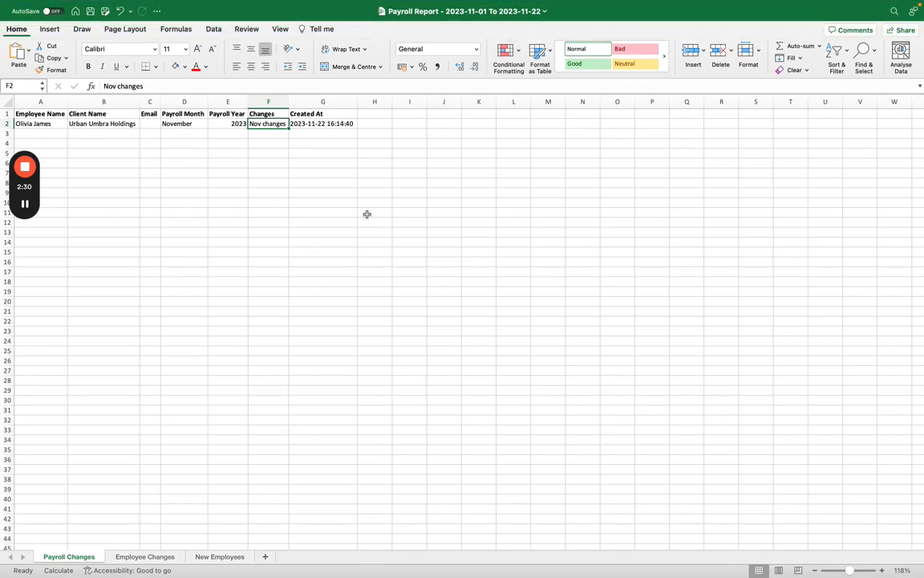
click(130, 556)
drag(34, 99, 200, 99)
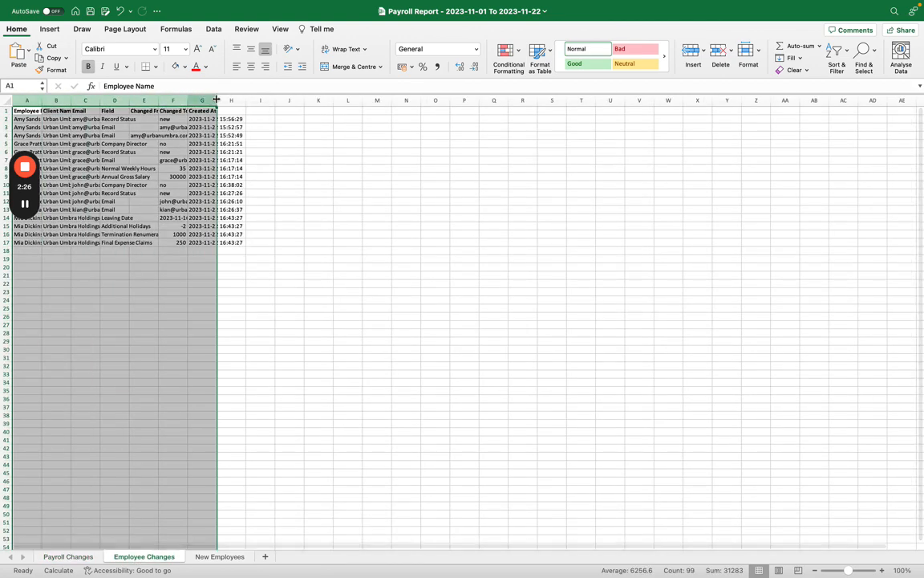
double_click(217, 100)
- Go back from the employee's record to the Payroll Manager list in GoCampo, and return to the Employee Changes sheet in Excel
key(ctrl+Right)
scroll(782, 276, up, 4)
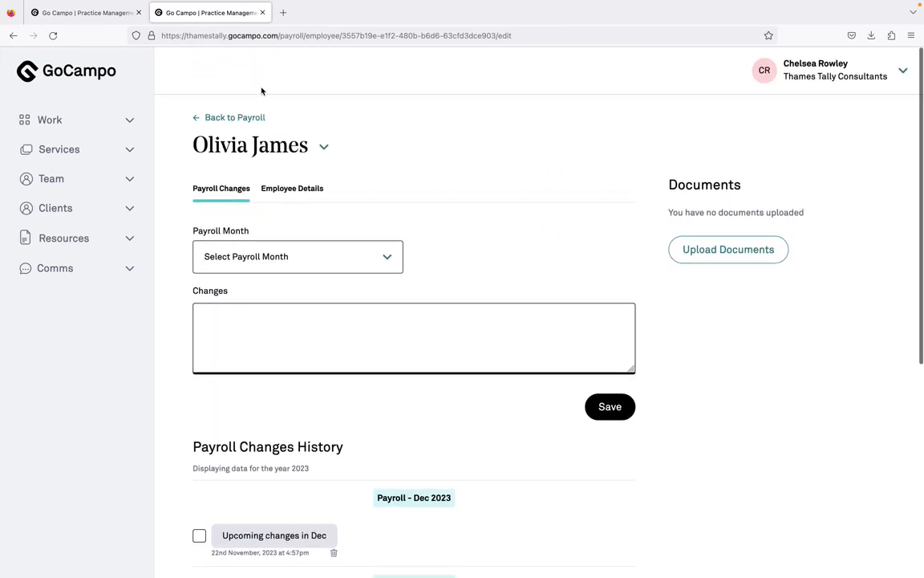
click(198, 118)
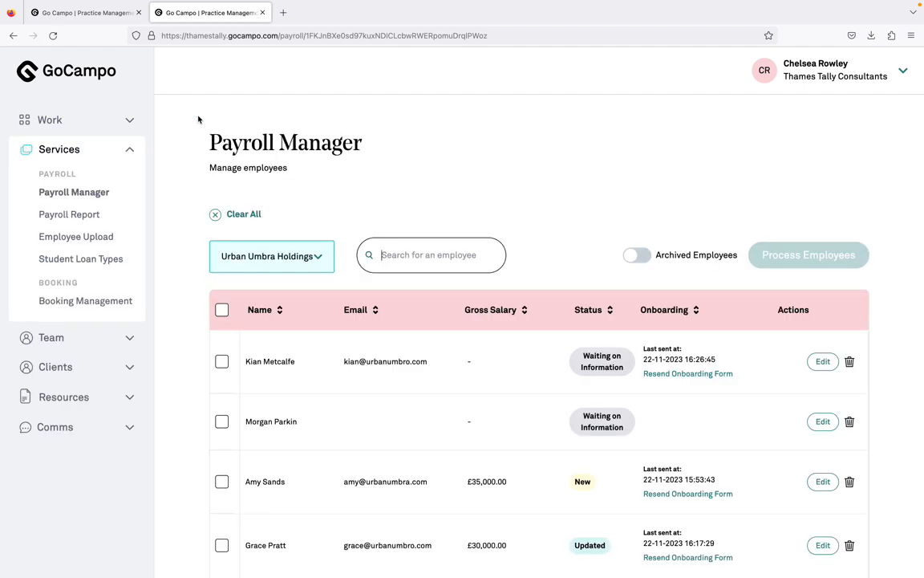
key(ctrl+Left)
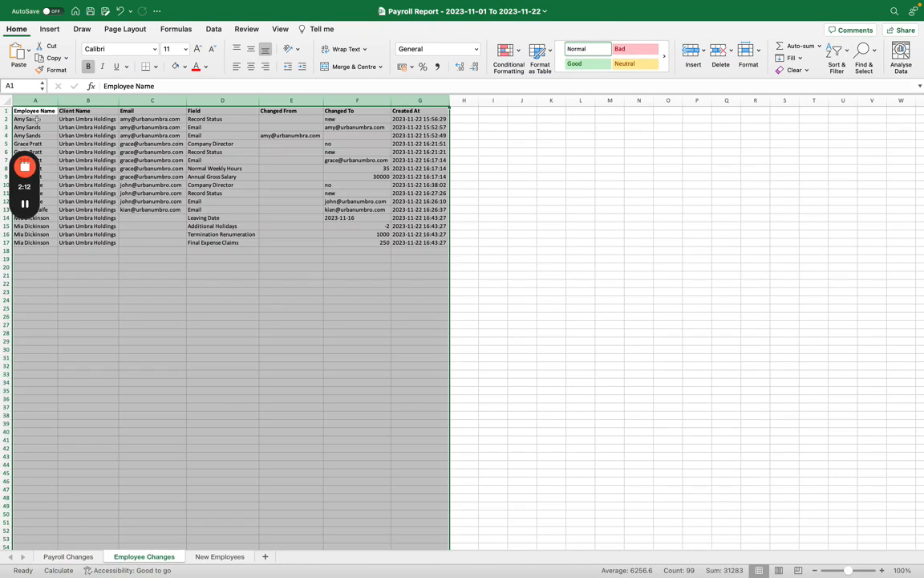
- Examine the Record Status changes in rows 6 and 11 and the email change in row 12 of the Employee Changes sheet
mouse_move(22, 195)
drag(24, 148, 23, 380)
click(351, 152)
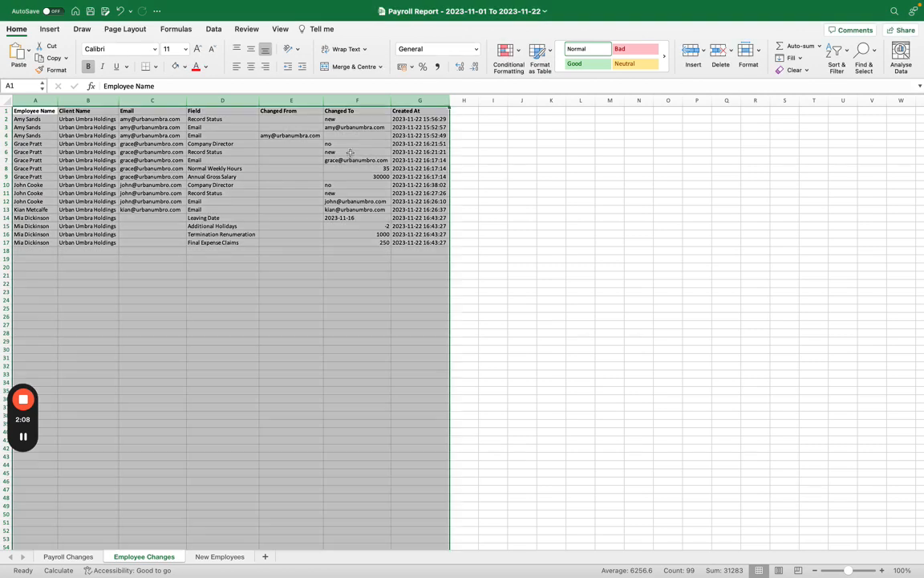
click(350, 153)
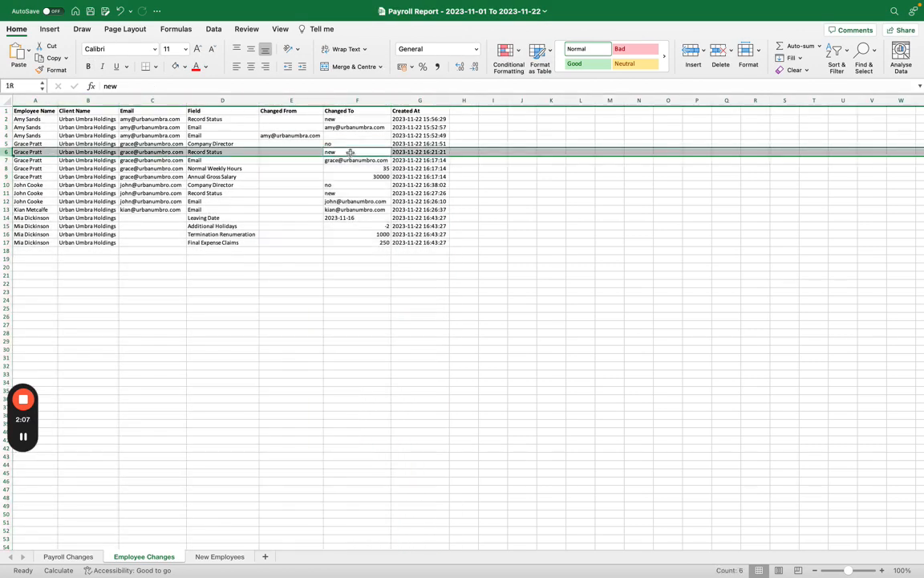
click(363, 192)
key(shift+space)
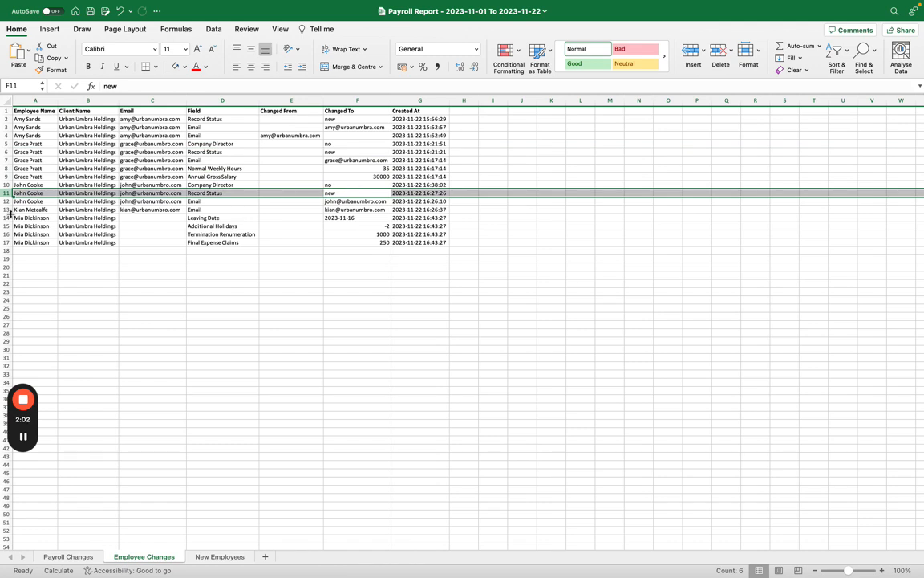
drag(6, 193, 7, 198)
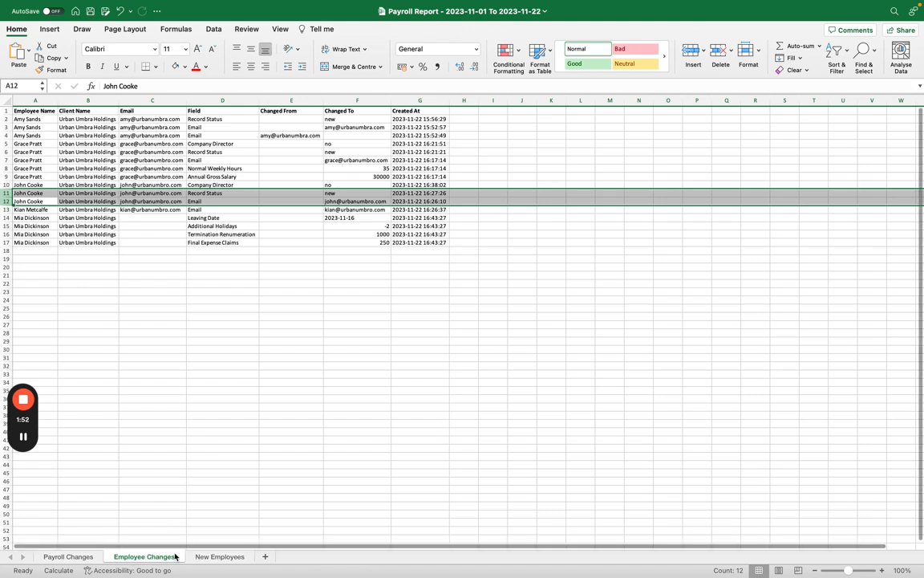
- Autofit the widths of columns A to Q on the New Employees sheet
click(240, 559)
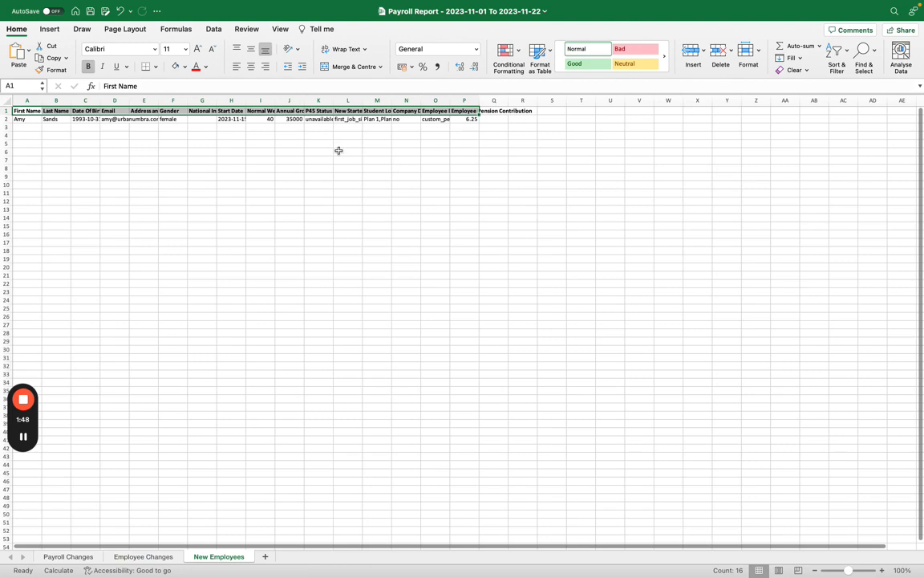
drag(26, 100, 501, 100)
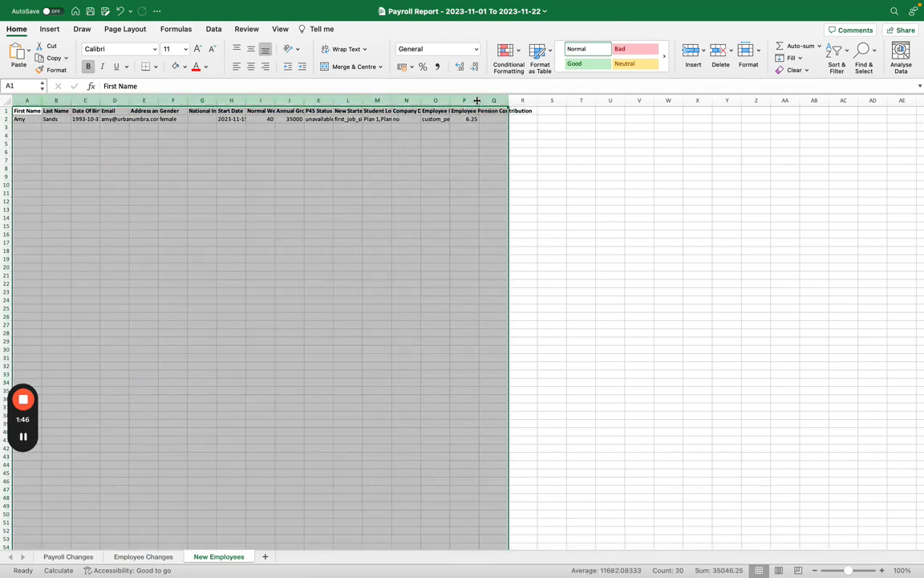
double_click(479, 100)
- Check the employee with New status in GoCampo's Payroll Manager list, and return to the New Employees sheet in Excel
key(ctrl+Right)
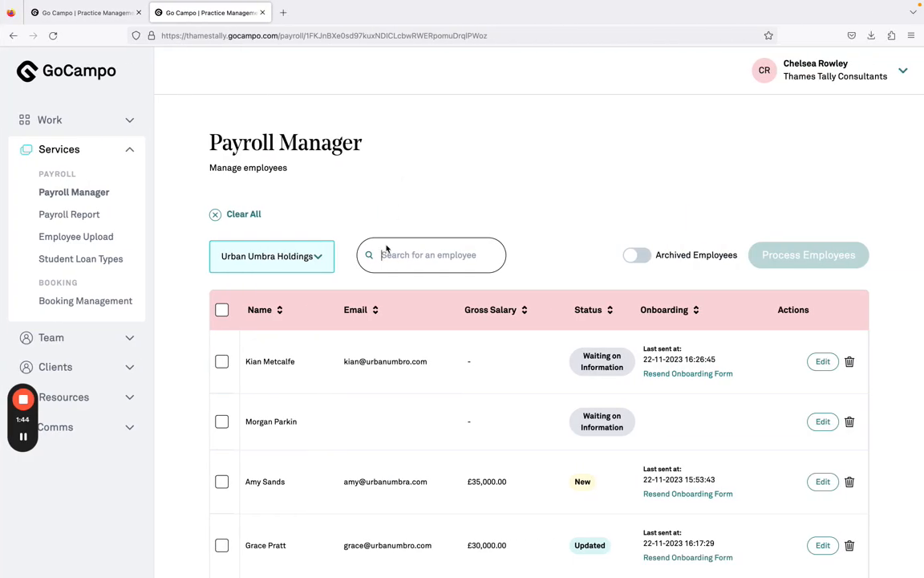
scroll(387, 350, down, 4)
scroll(386, 350, down, 2)
scroll(534, 184, up, 3)
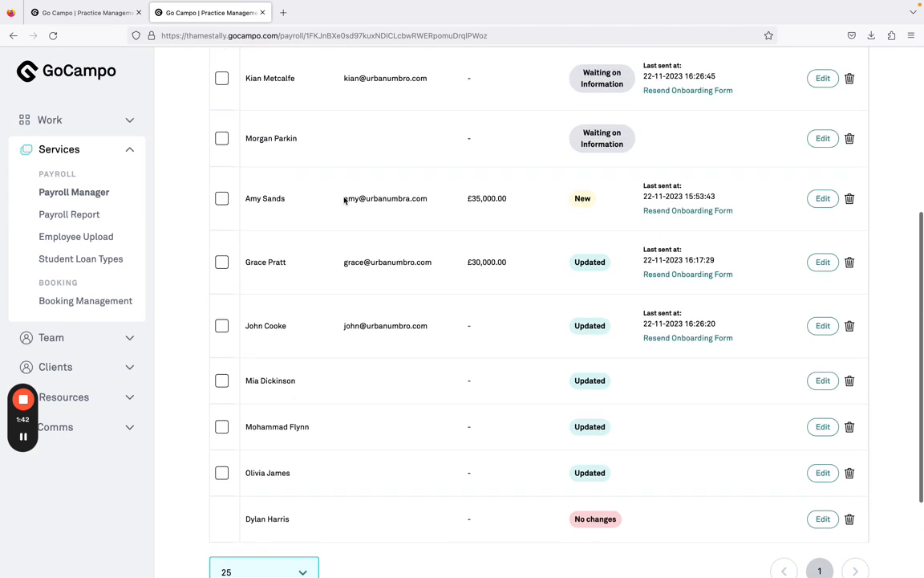
drag(242, 202, 644, 206)
click(544, 231)
key(ctrl+Left)
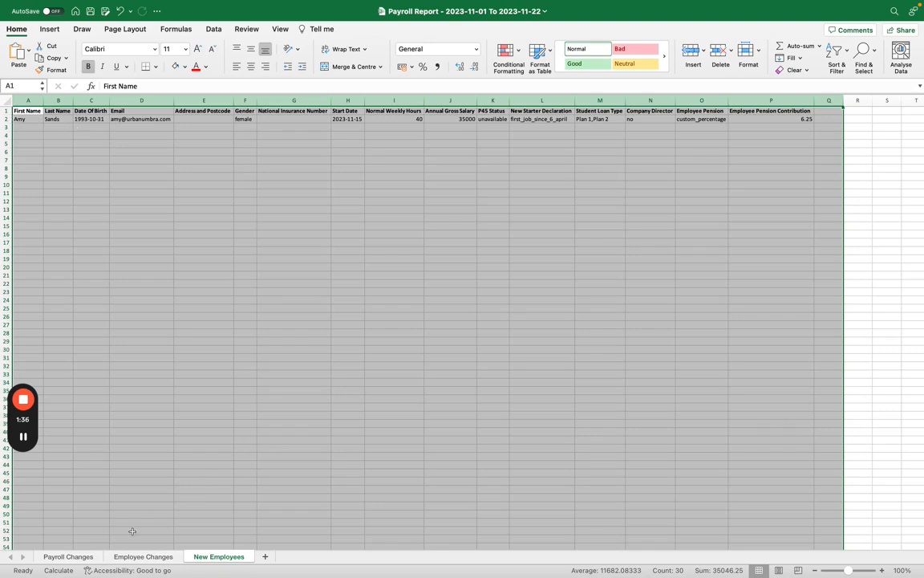
- Review the Company Director change in row 10 of the Employee Changes sheet, and go back to New Employees with only cell G18 selected
click(125, 556)
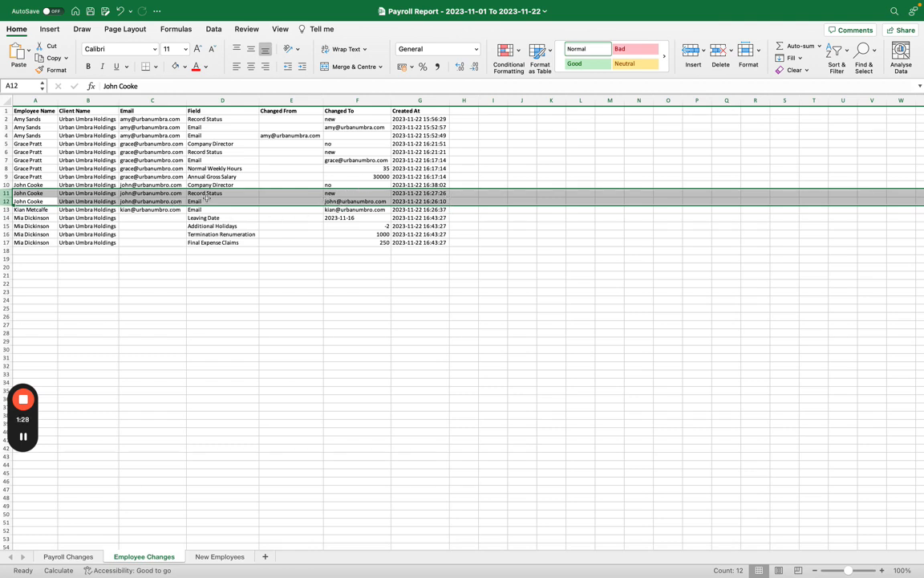
scroll(233, 231, up, 2)
click(6, 184)
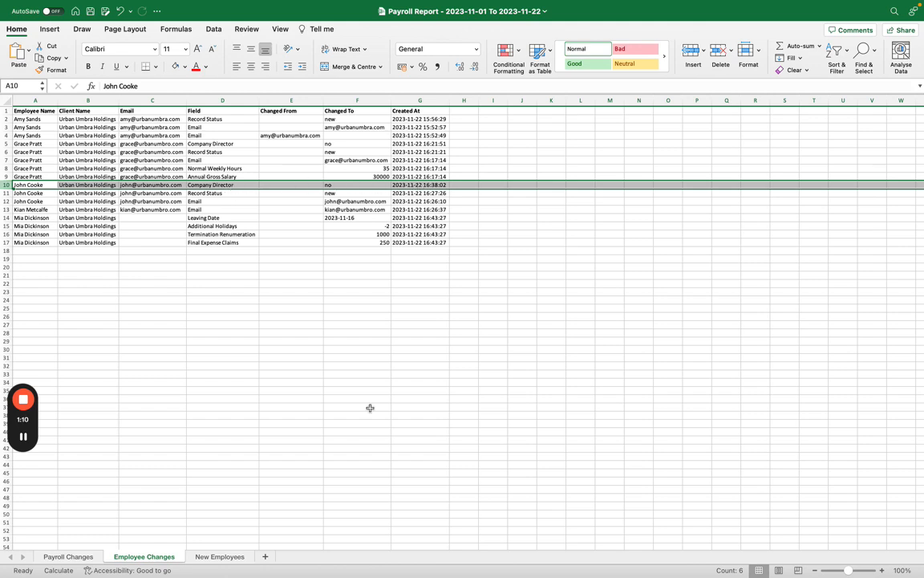
click(229, 559)
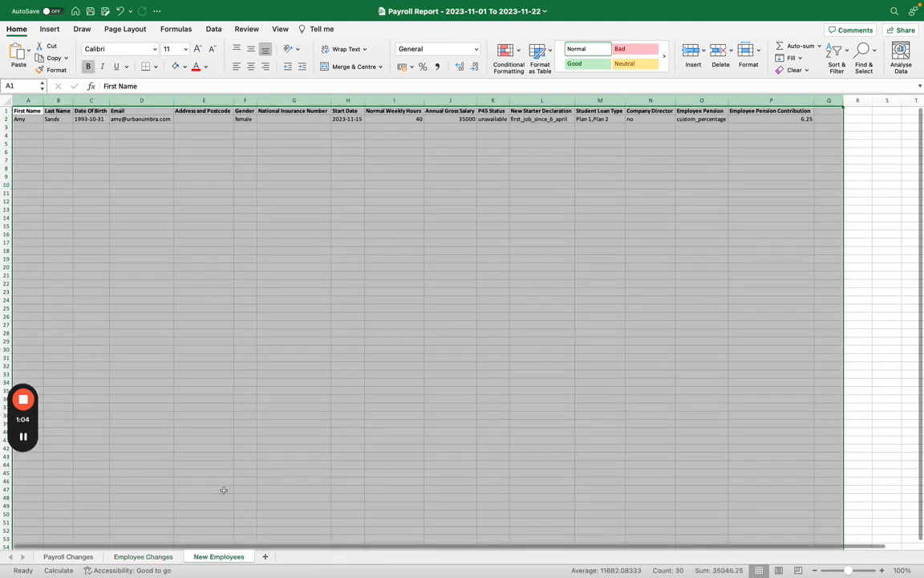
click(272, 250)
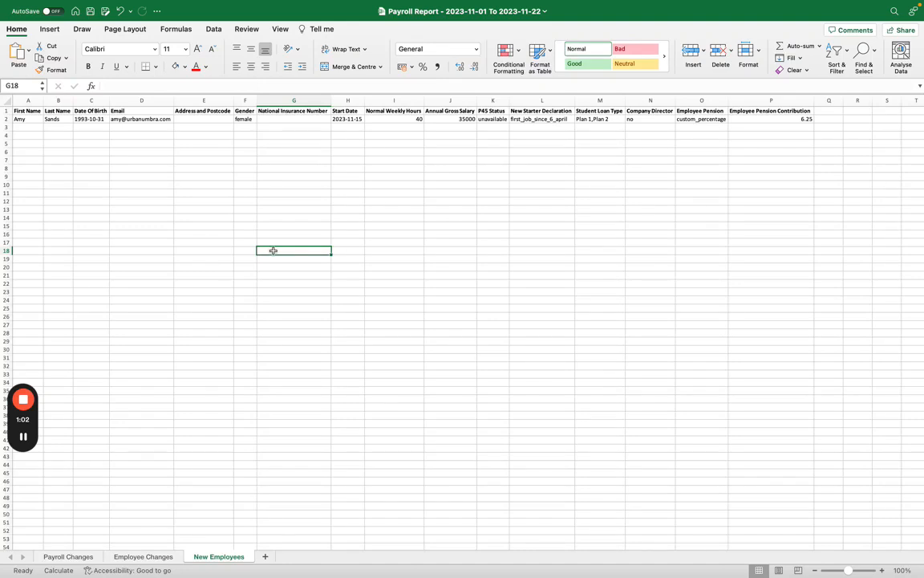